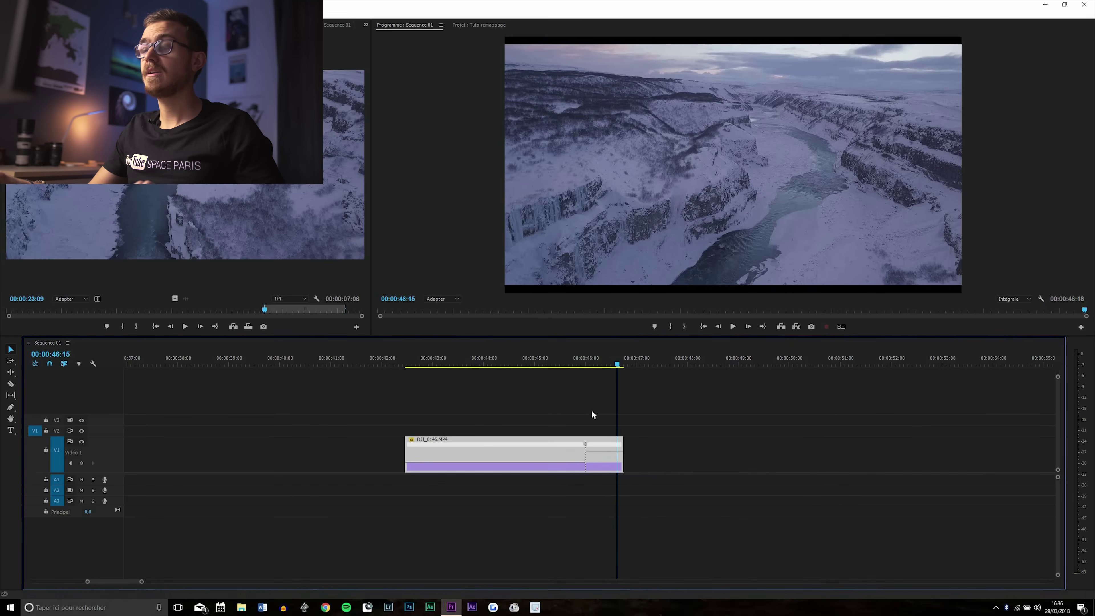
Step: Play back the drone clip DJI_0146.MP4 through its abrupt speed change
{"action": "left_click", "coordinate": [545, 364]}
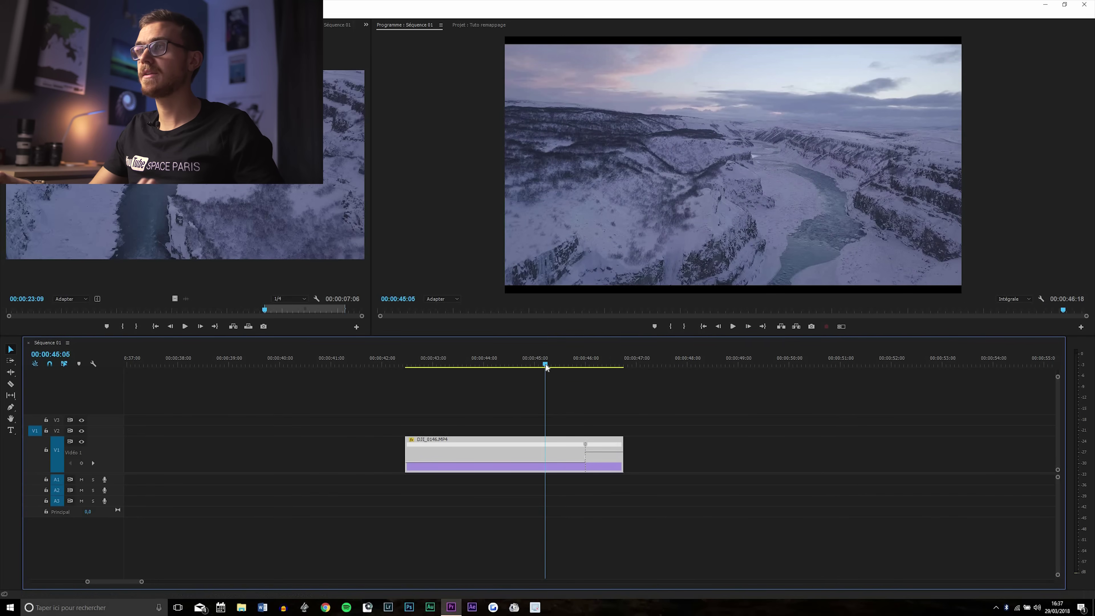
{"action": "key", "text": "space"}
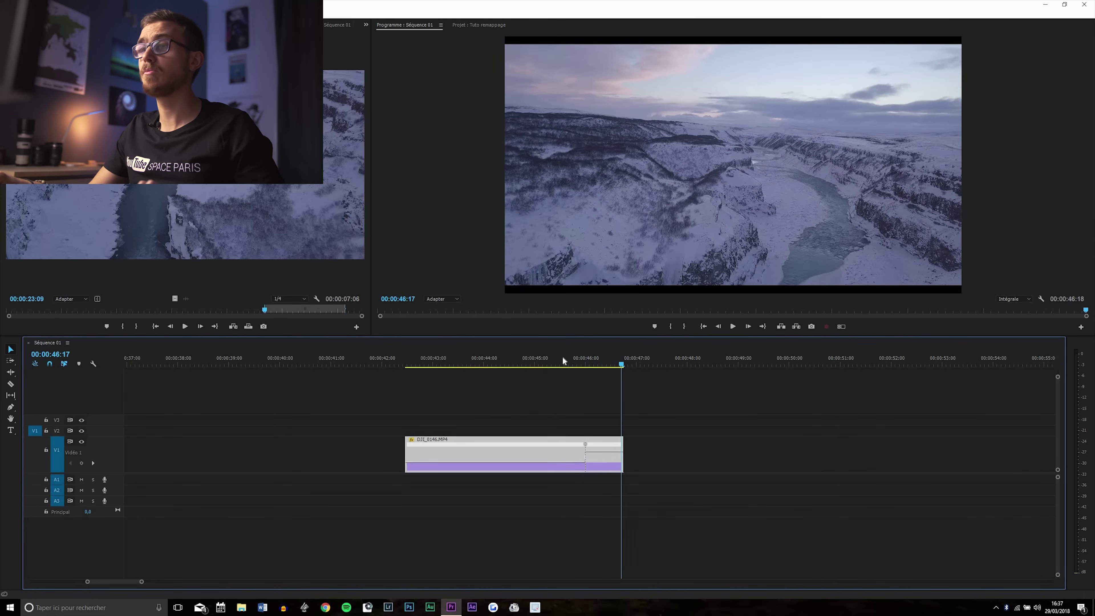
{"action": "left_click", "coordinate": [562, 362]}
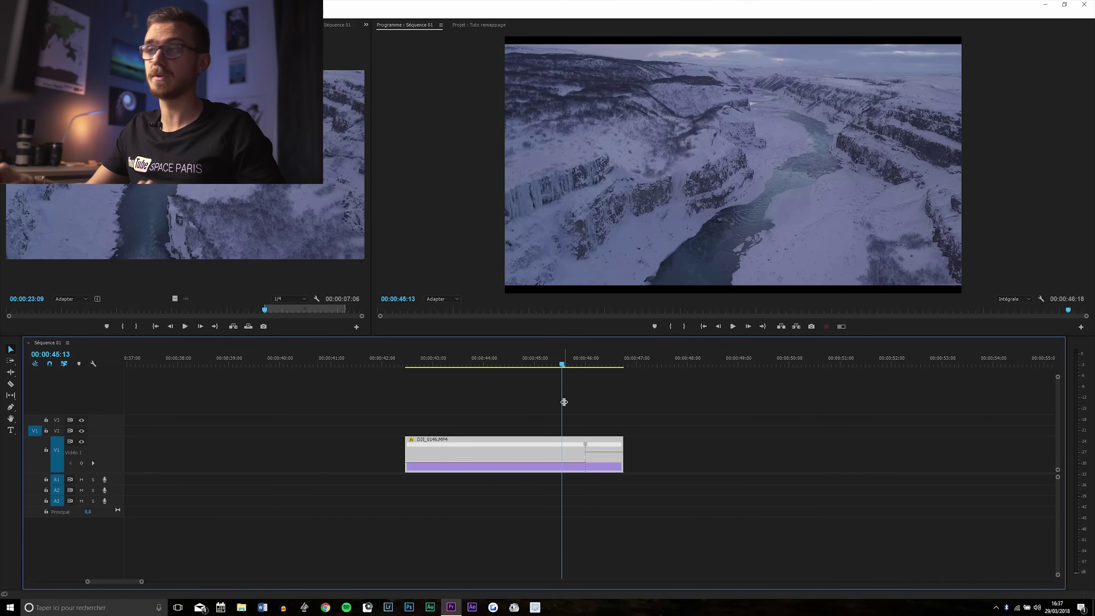
Step: Split the speed keyframe of DJI_0146.MP4 into a short gradual ramp and play back the transition
{"action": "left_click", "coordinate": [585, 444]}
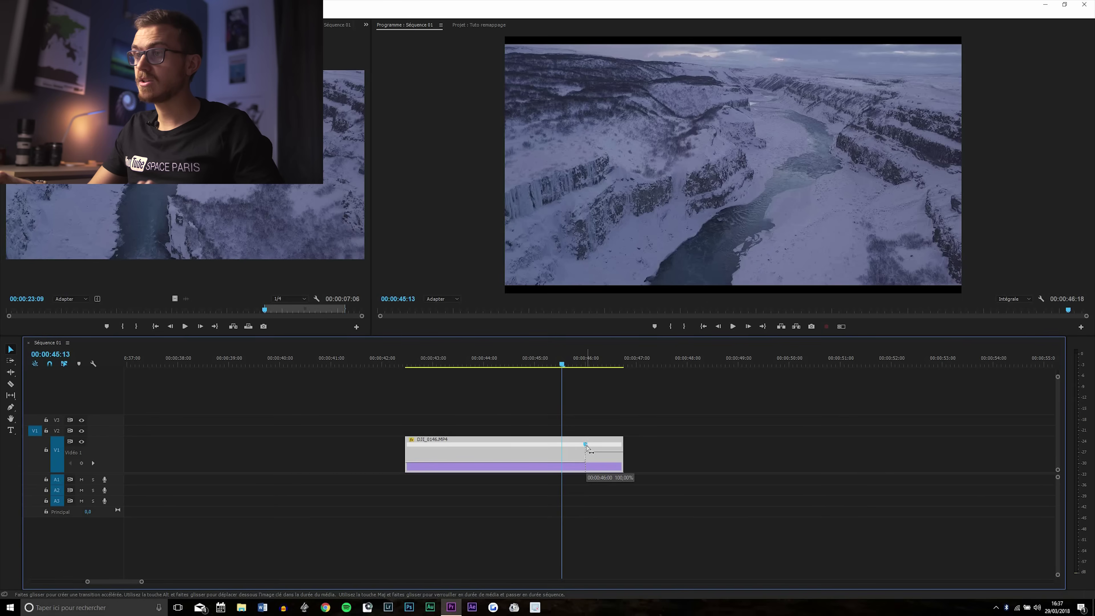
{"action": "left_click_drag", "start_coordinate": [590, 445], "coordinate": [628, 448]}
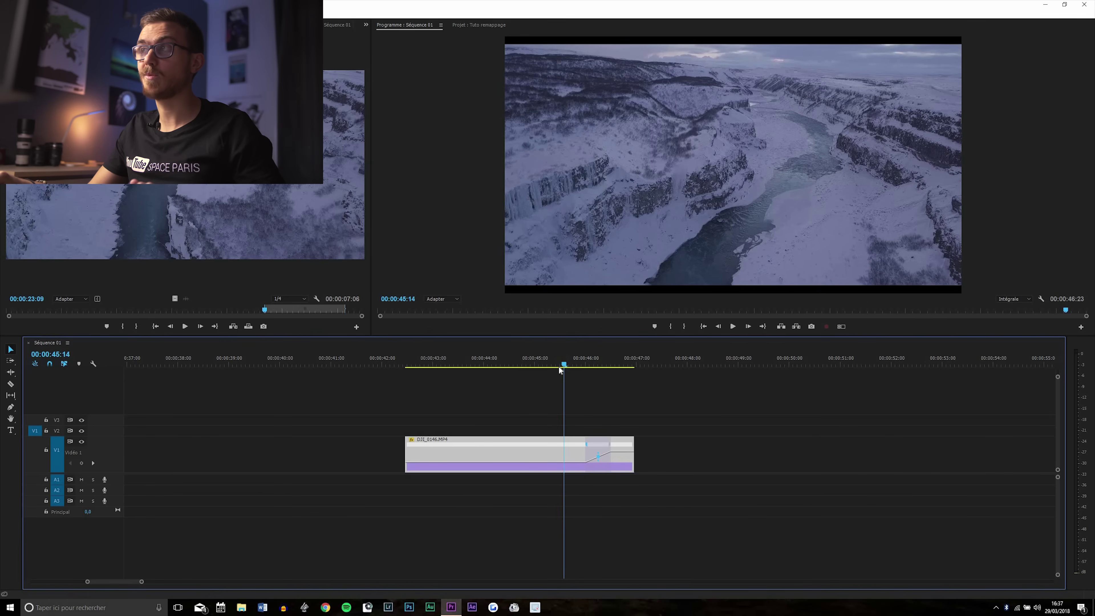
{"action": "key", "text": "space"}
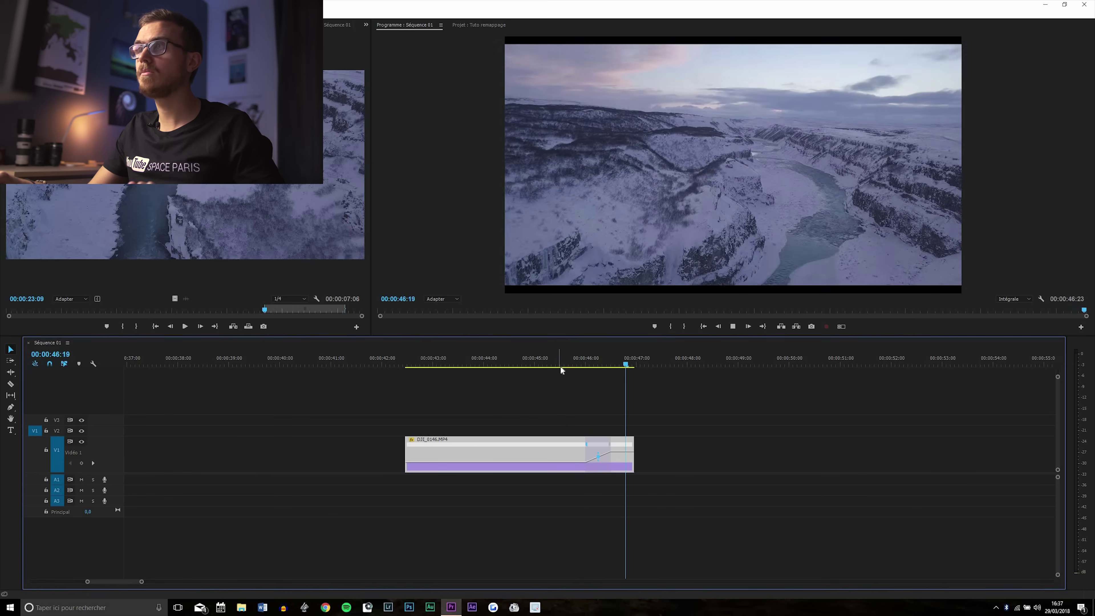
{"action": "left_click_drag", "start_coordinate": [562, 367], "coordinate": [573, 372]}
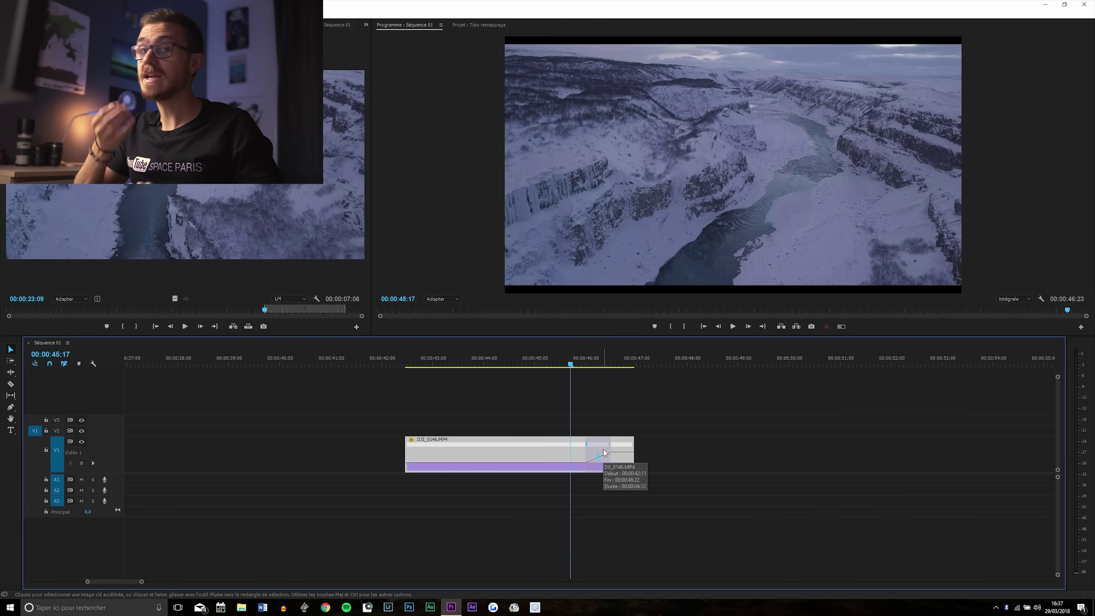
{"action": "key", "text": "space"}
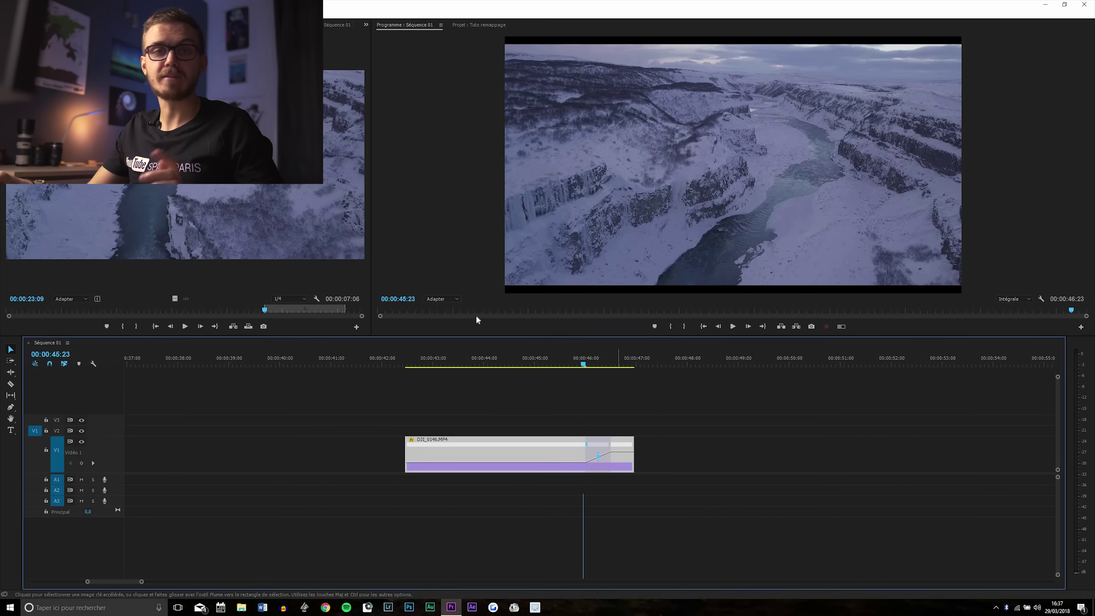
Step: Lengthen the speed ramp of DJI_0146.MP4 to about one second and play back the smoother transition
{"action": "left_click_drag", "start_coordinate": [628, 449], "coordinate": [668, 454]}
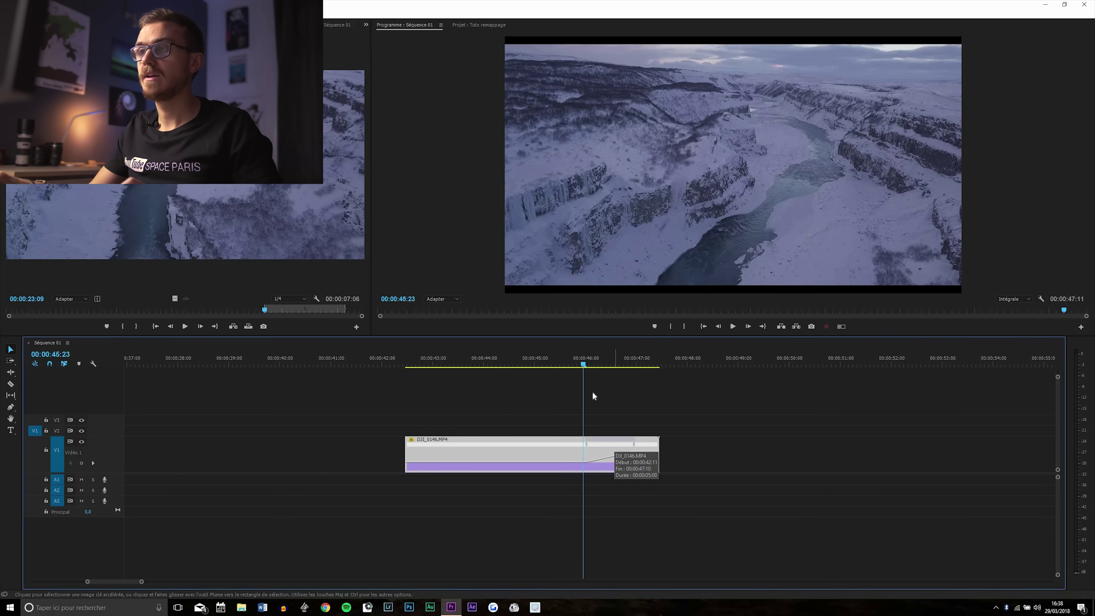
{"action": "key", "text": "space"}
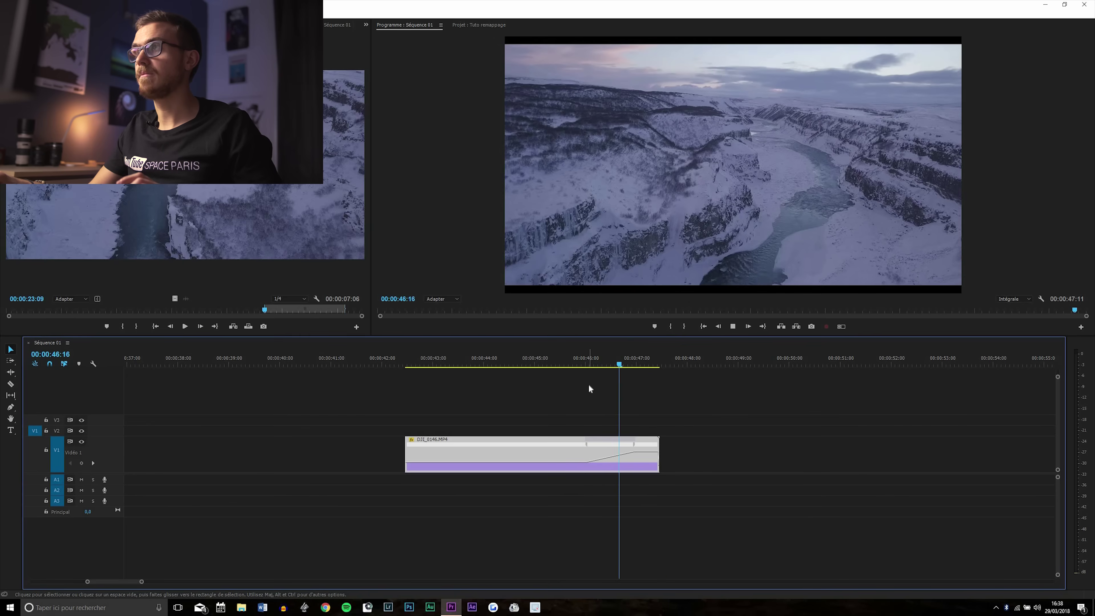
{"action": "left_click", "coordinate": [577, 362]}
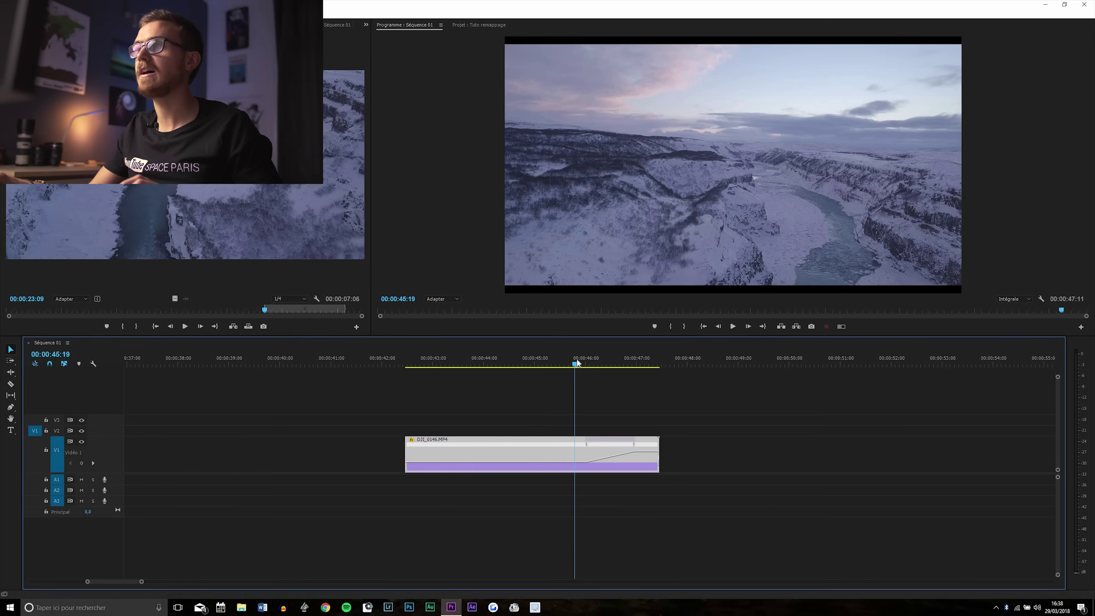
{"action": "key", "text": "space"}
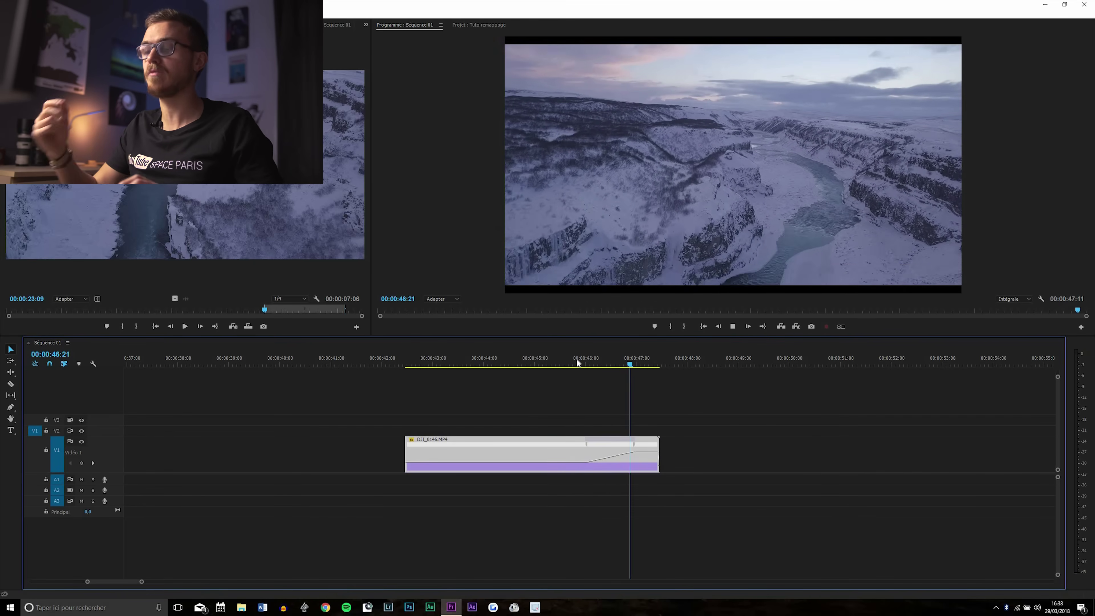
{"action": "key", "text": "space"}
Step: Play back the geyser clip P1055308.MP4 at its original speed
{"action": "key", "text": "minus"}
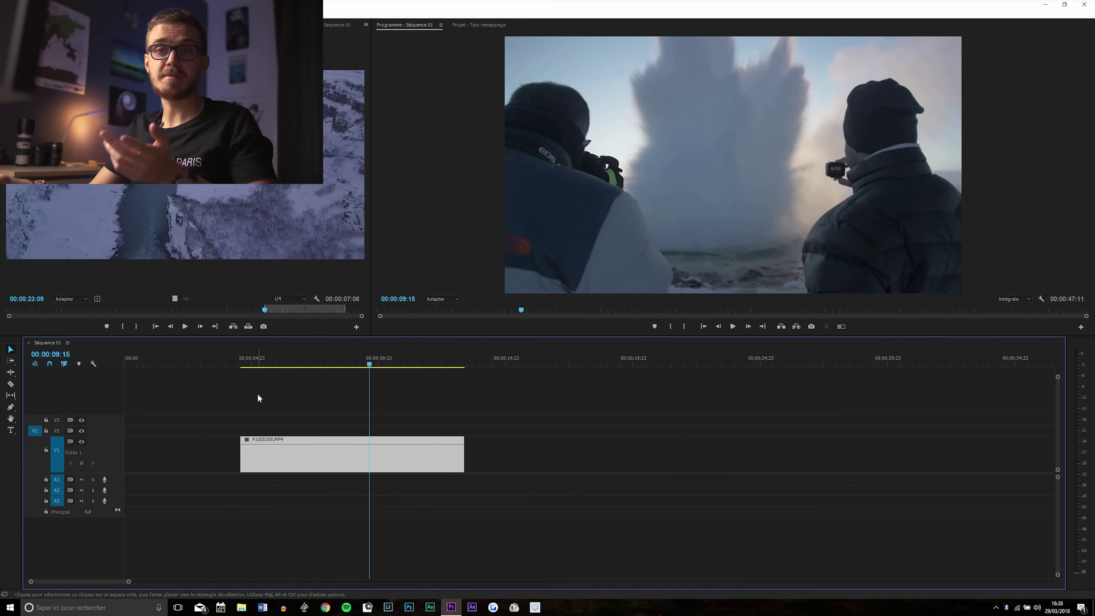
{"action": "left_click", "coordinate": [304, 358]}
{"action": "key", "text": "space"}
{"action": "left_click", "coordinate": [285, 367]}
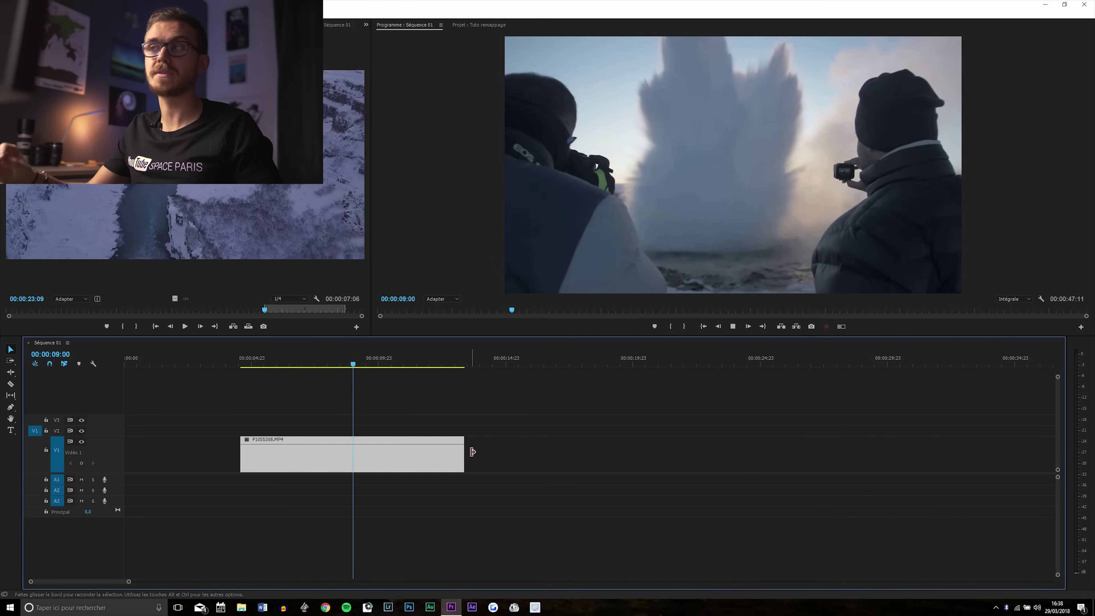
{"action": "key", "text": "space"}
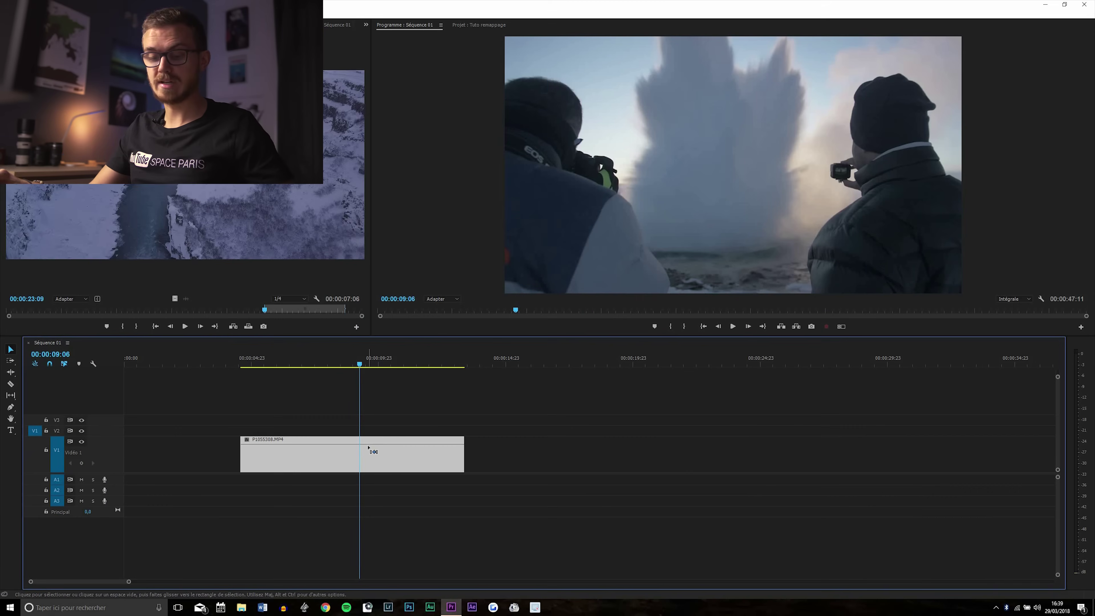
Step: Set the speed of clip P1055308.MP4 to 750% and play back the accelerated clip
{"action": "key", "text": "ctrl+r"}
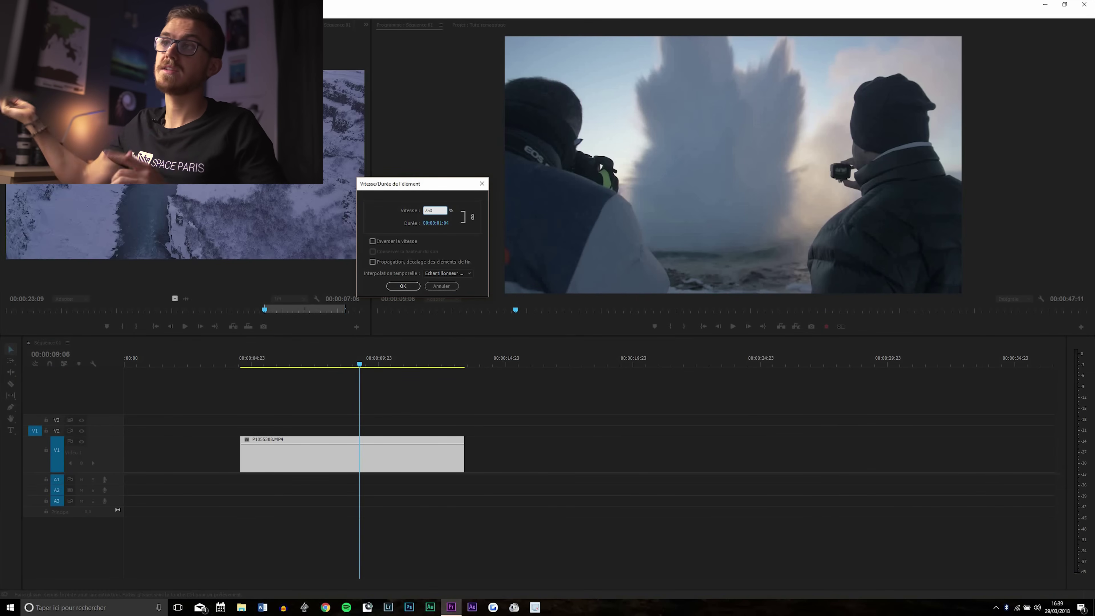
{"action": "key", "text": "Return"}
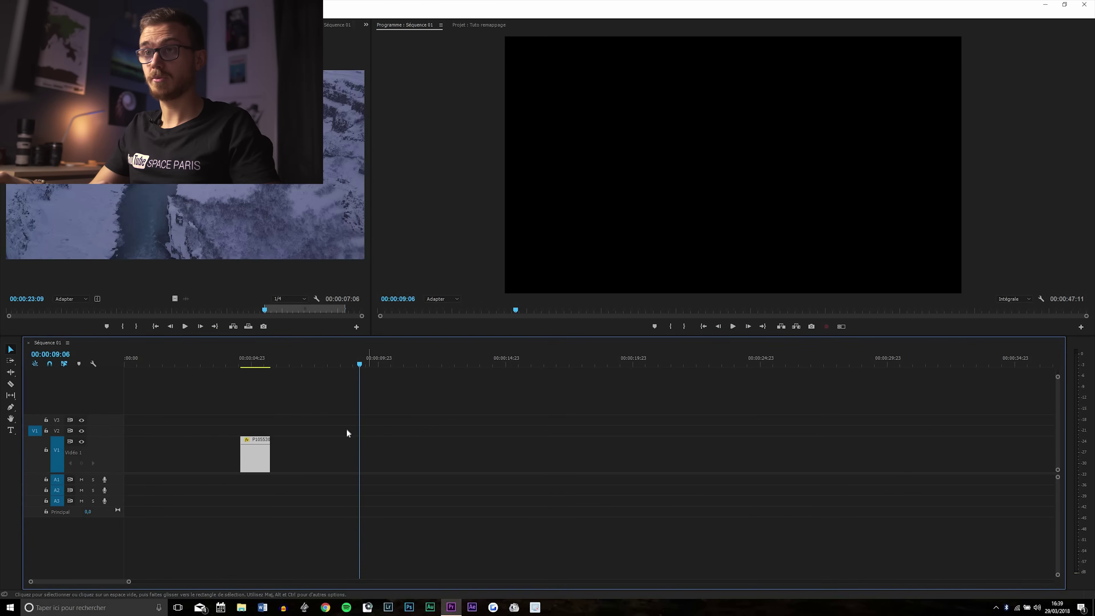
{"action": "key", "text": "Up"}
{"action": "key", "text": "space"}
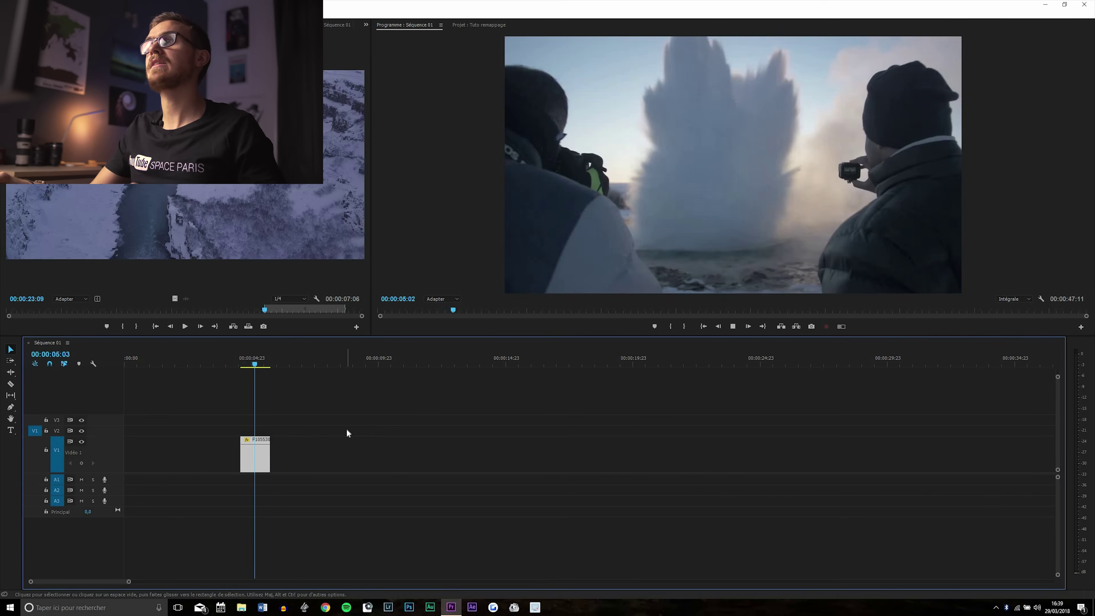
{"action": "left_click", "coordinate": [242, 357]}
{"action": "key", "text": "space"}
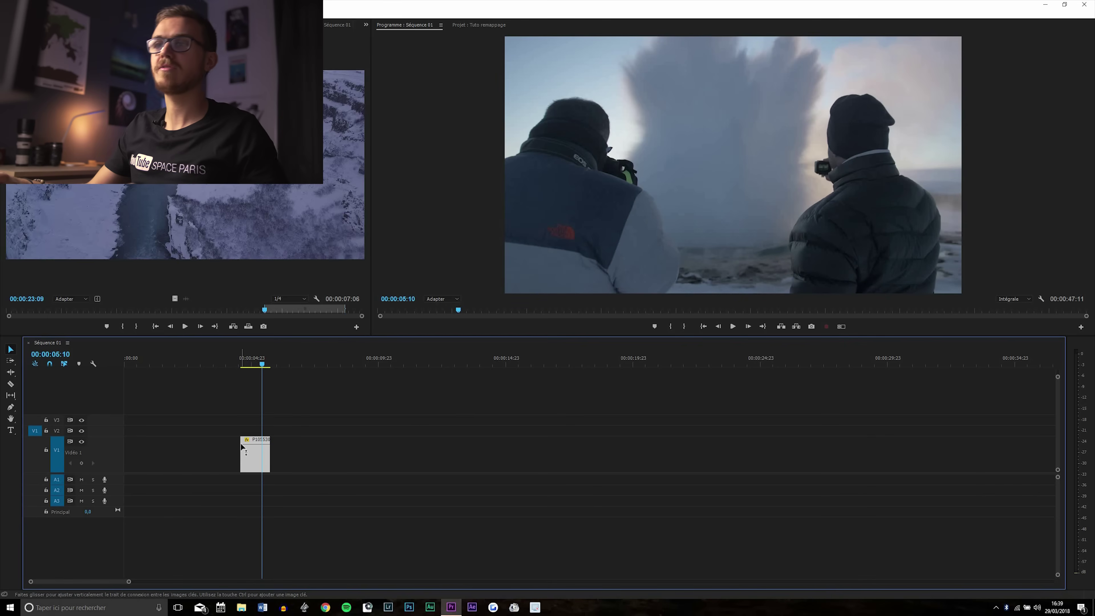
Step: Display the time remapping speed line (Remappage temporel, Vitesse) on clip P1055308.MP4
{"action": "key", "text": "="}
{"action": "left_click", "coordinate": [509, 440]}
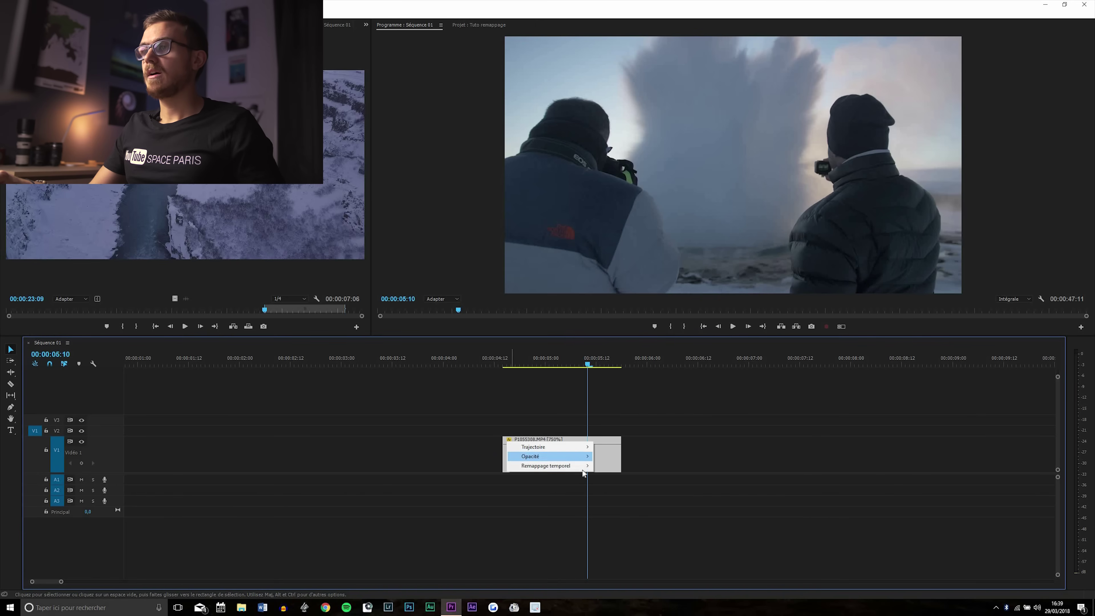
{"action": "left_click", "coordinate": [622, 465]}
Step: Add two speed keyframes to the geyser clip, at about 00:00:04:20 and at 00:00:05:11
{"action": "left_click_drag", "start_coordinate": [540, 370], "coordinate": [534, 373]}
{"action": "left_click", "coordinate": [533, 372]}
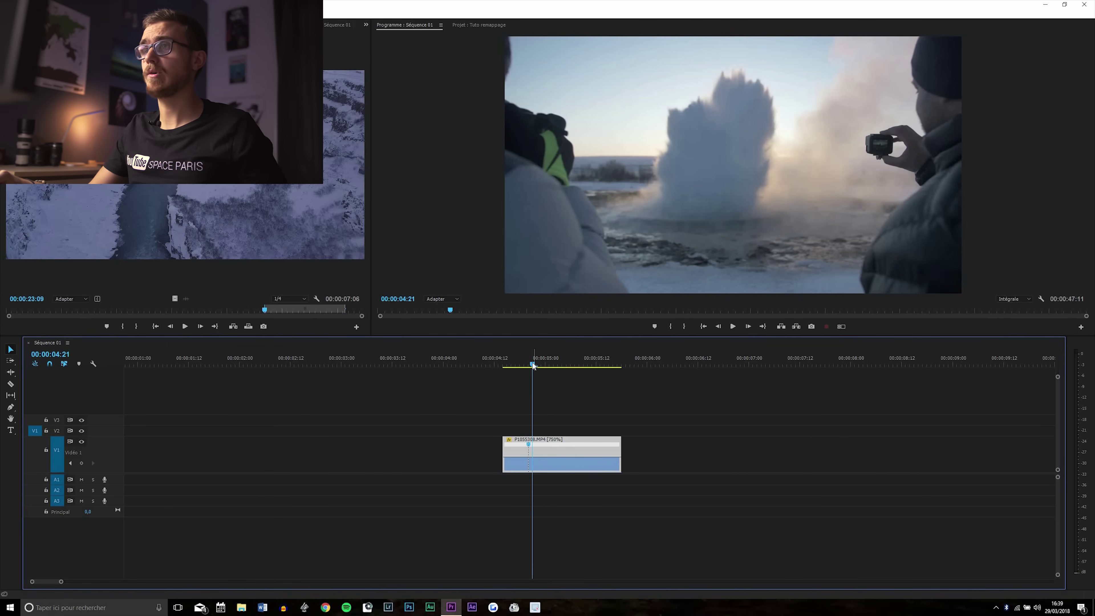
{"action": "left_click_drag", "start_coordinate": [545, 366], "coordinate": [592, 367]}
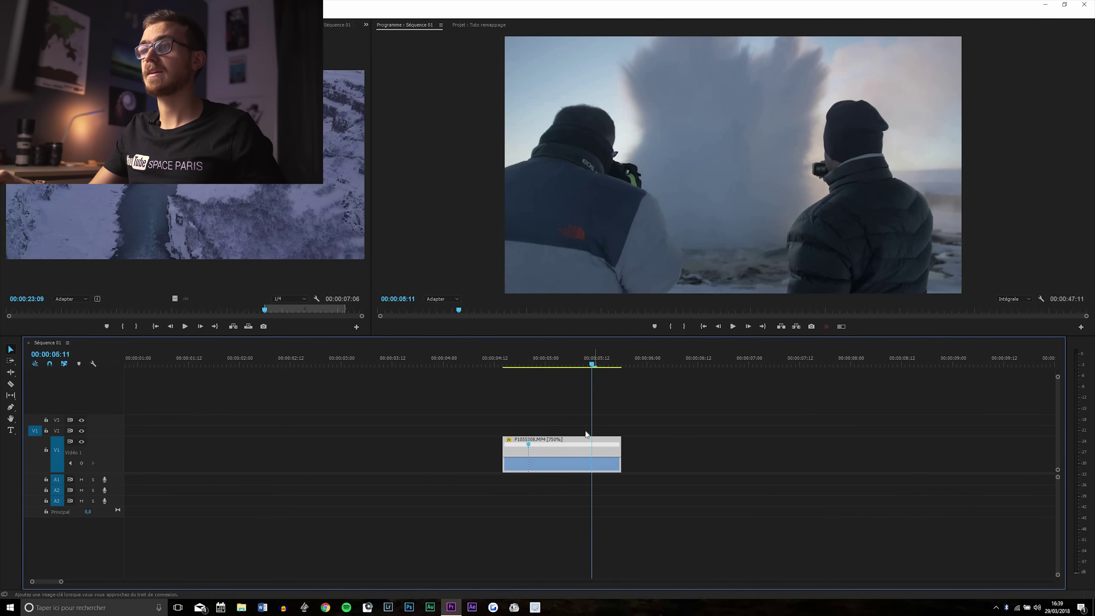
{"action": "left_click", "coordinate": [592, 443], "text": "ctrl"}
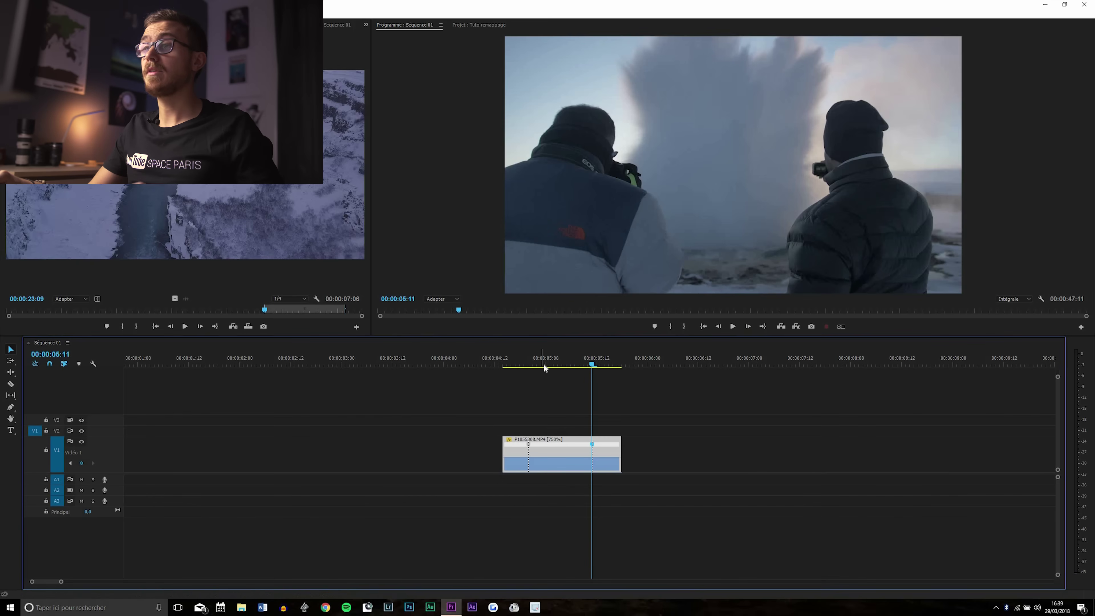
Step: Lower the geyser clip's speed between the two keyframes to 13%
{"action": "left_click", "coordinate": [528, 102]}
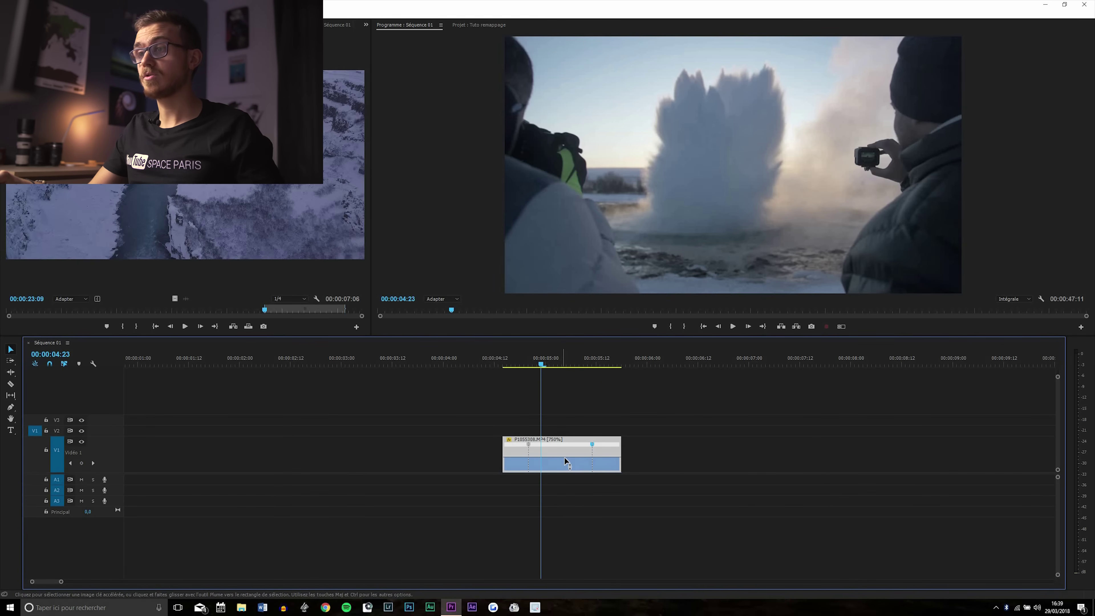
{"action": "mouse_move", "coordinate": [565, 458]}
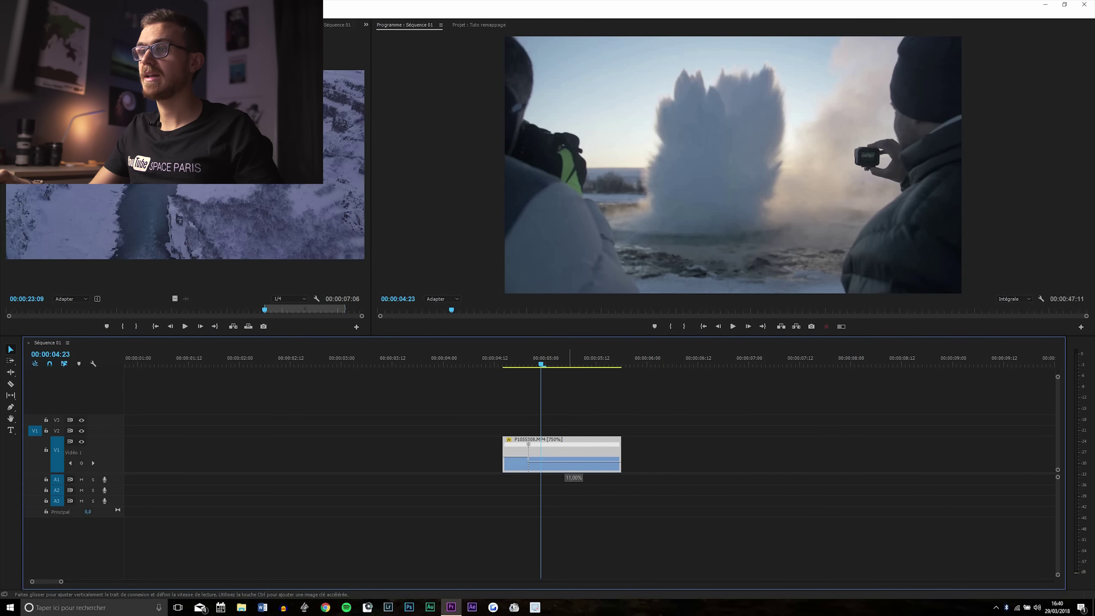
{"action": "left_click_drag", "start_coordinate": [564, 495], "coordinate": [565, 495]}
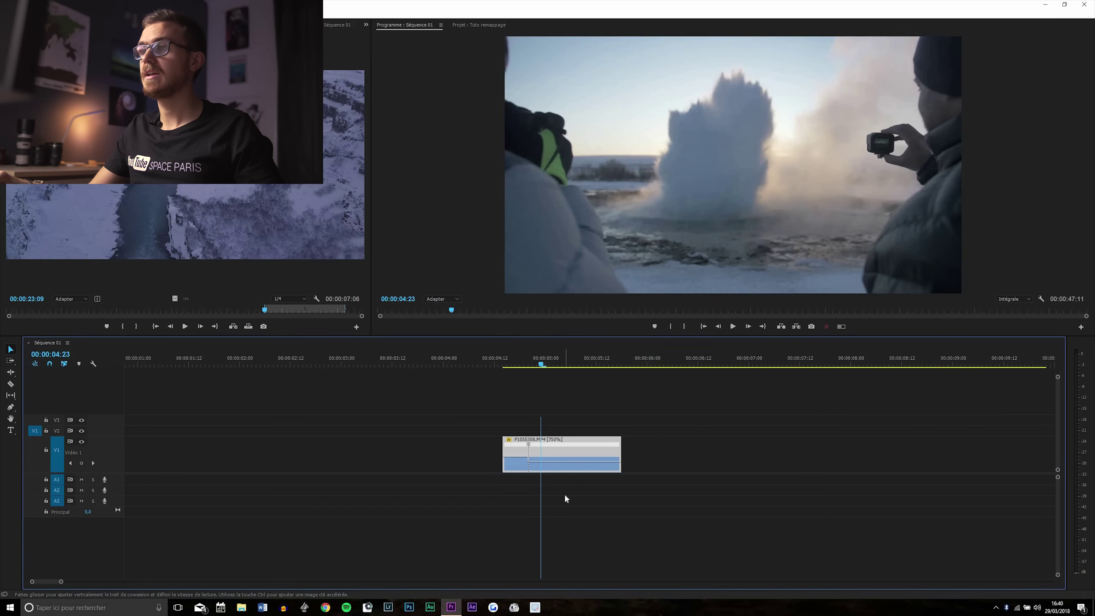
{"action": "key", "text": "minus"}
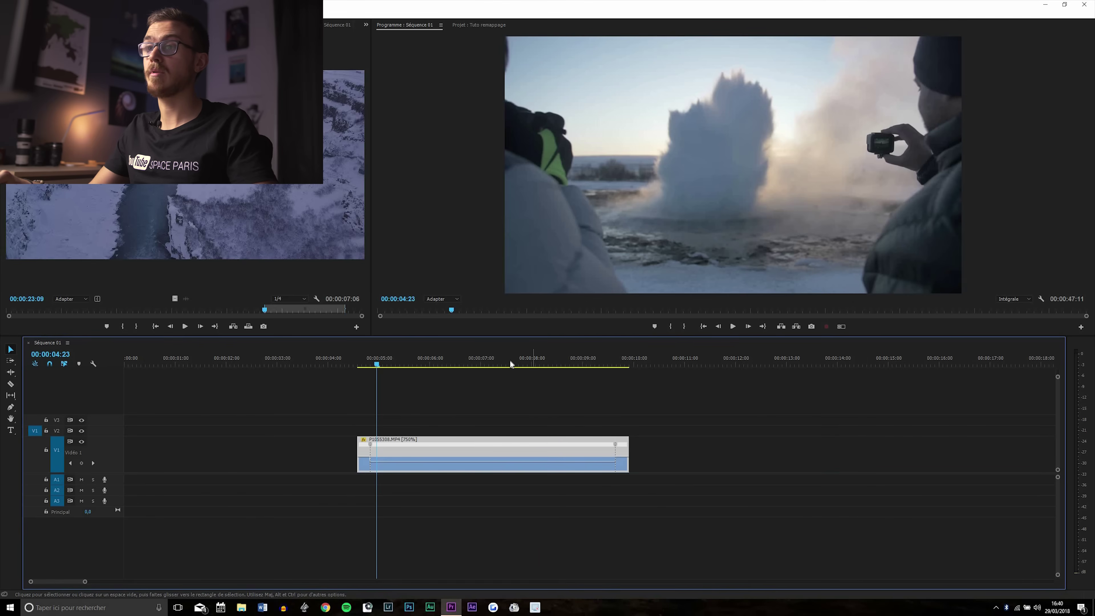
Step: Play back the geyser clip from its start and near the end of the slowed section
{"action": "left_click", "coordinate": [510, 361]}
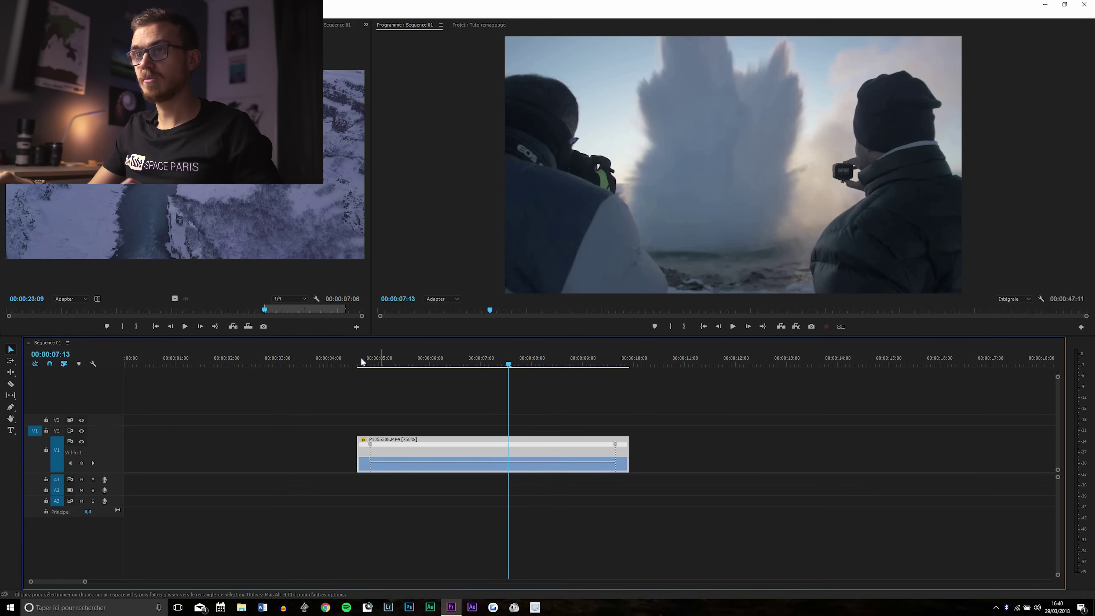
{"action": "left_click", "coordinate": [361, 357]}
{"action": "key", "text": "space"}
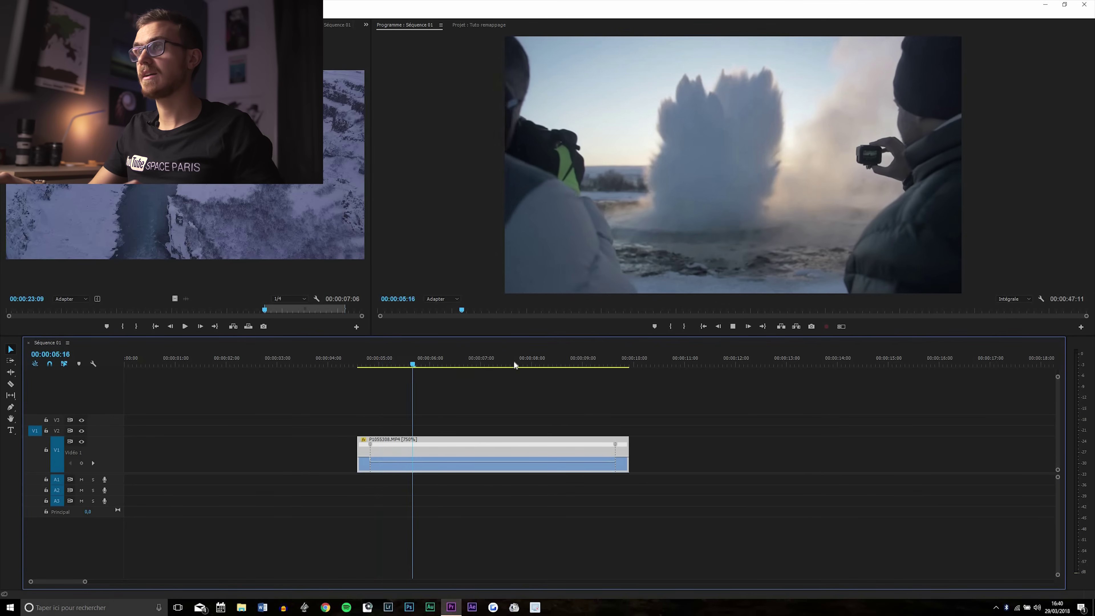
{"action": "left_click", "coordinate": [591, 356]}
{"action": "key", "text": "space"}
Step: Extend the end of the geyser clip and split both its speed keyframes into gradual ramps
{"action": "left_click_drag", "start_coordinate": [628, 452], "coordinate": [665, 449]}
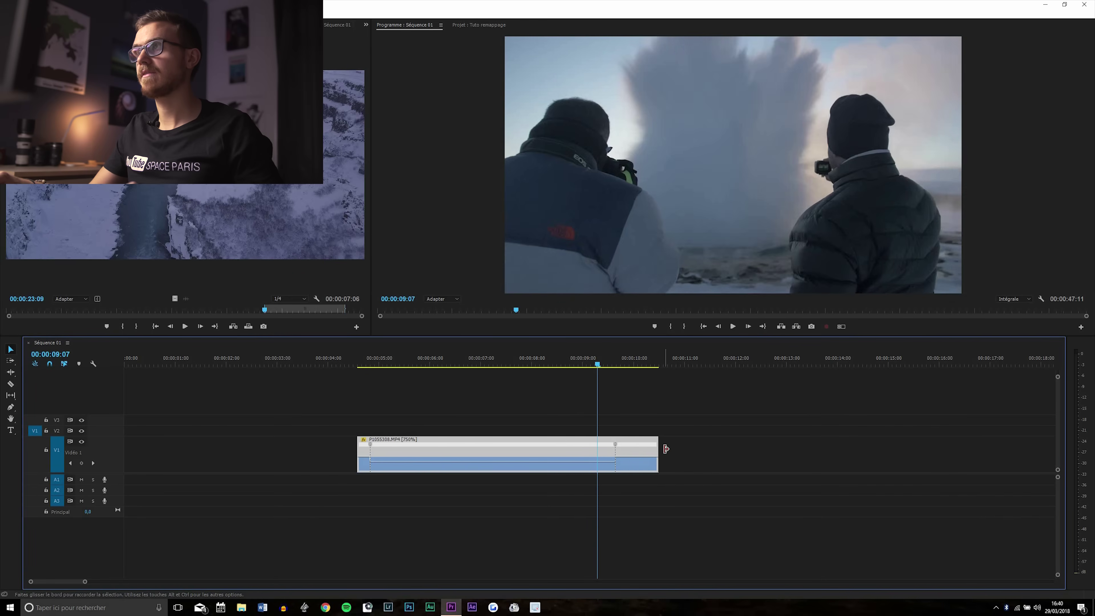
{"action": "left_click", "coordinate": [615, 363]}
{"action": "scroll", "coordinate": [458, 380], "scroll_direction": "down", "scroll_amount": 1}
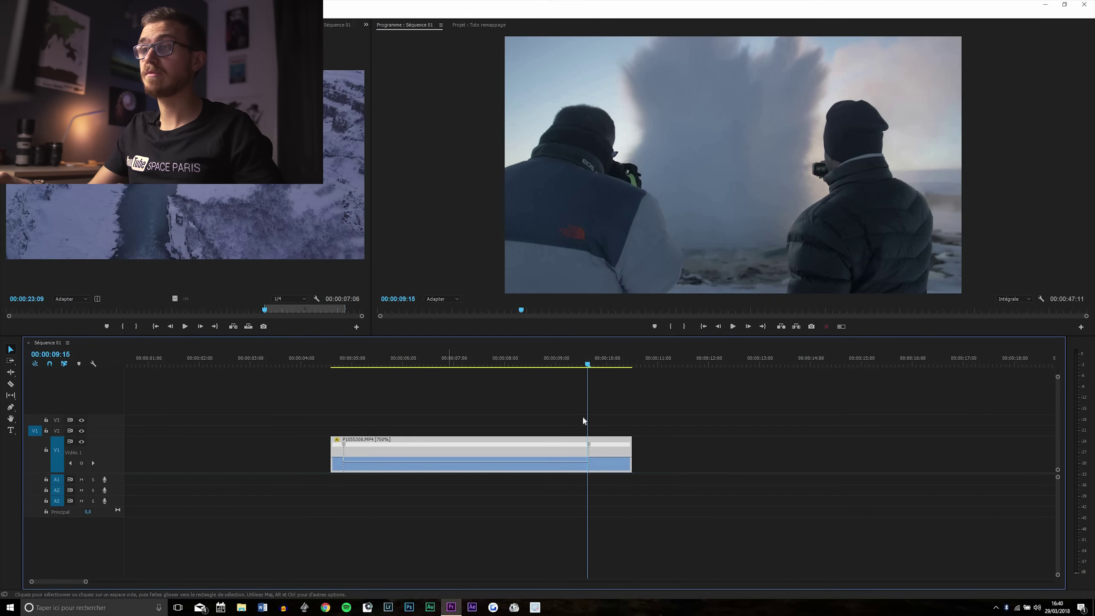
{"action": "left_click_drag", "start_coordinate": [592, 447], "coordinate": [608, 447]}
{"action": "left_click_drag", "start_coordinate": [345, 445], "coordinate": [341, 395]}
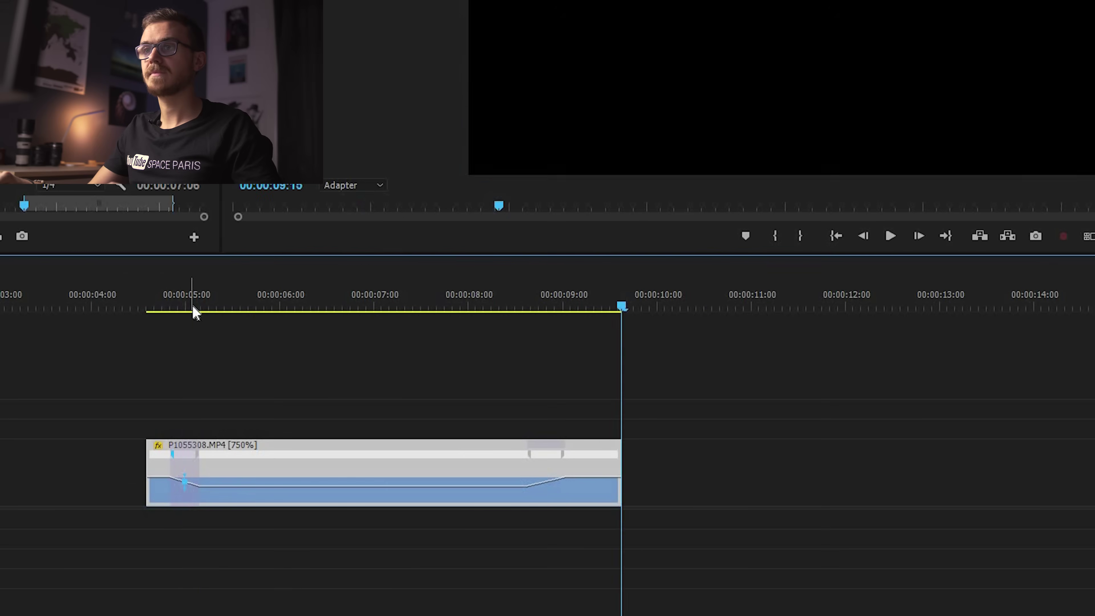
Step: Play back the geyser clip from its beginning to check the gradual speed ramps
{"action": "left_click", "coordinate": [354, 366]}
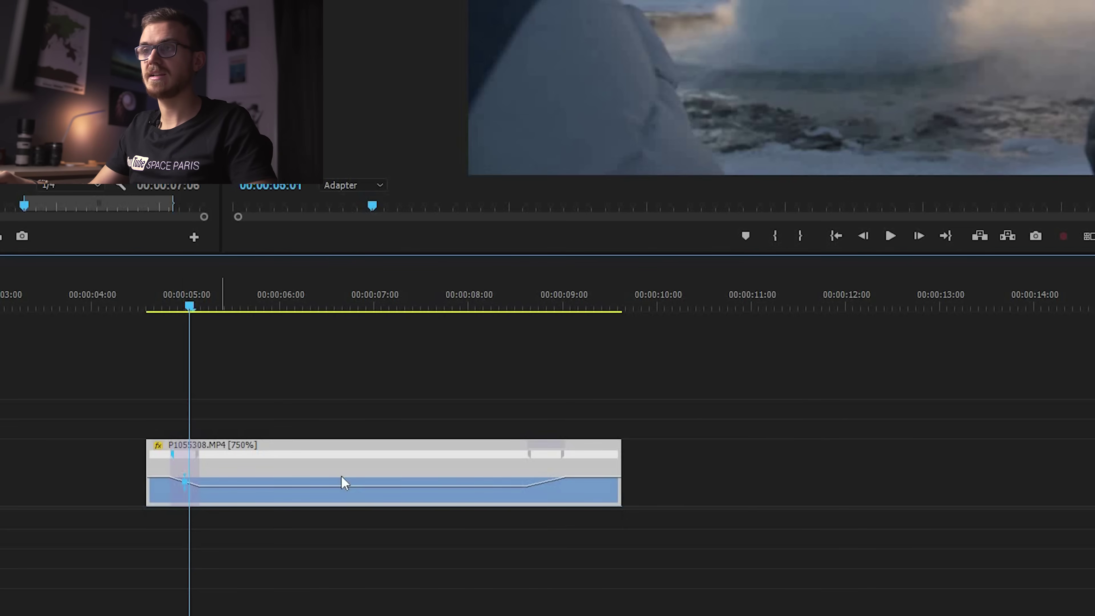
{"action": "key", "text": "equal"}
{"action": "key", "text": "minus"}
{"action": "key", "text": "equal"}
{"action": "key", "text": "minus"}
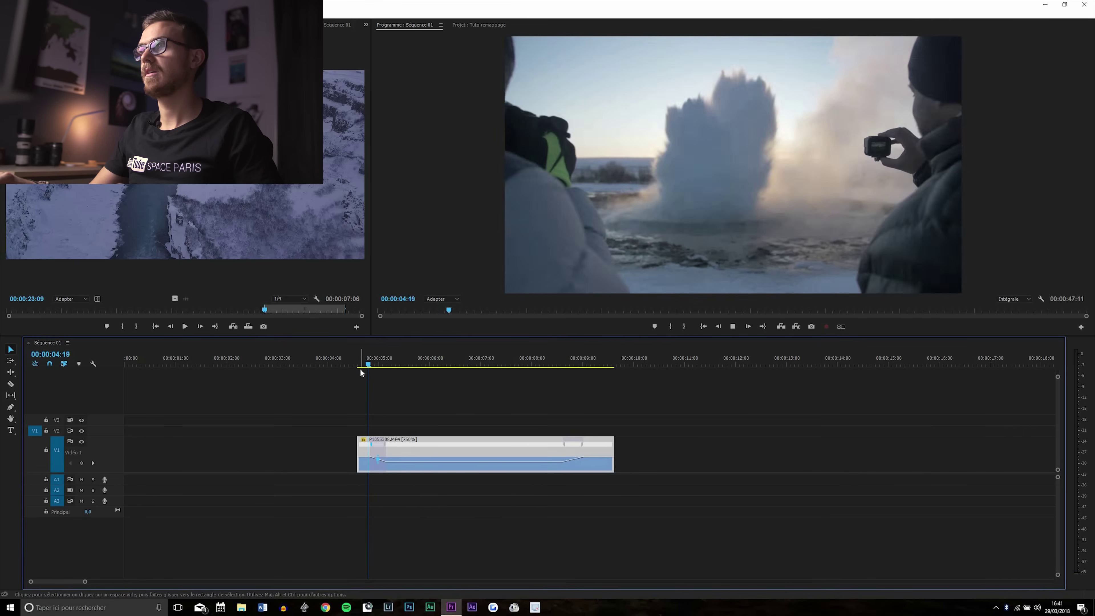
{"action": "key", "text": "space"}
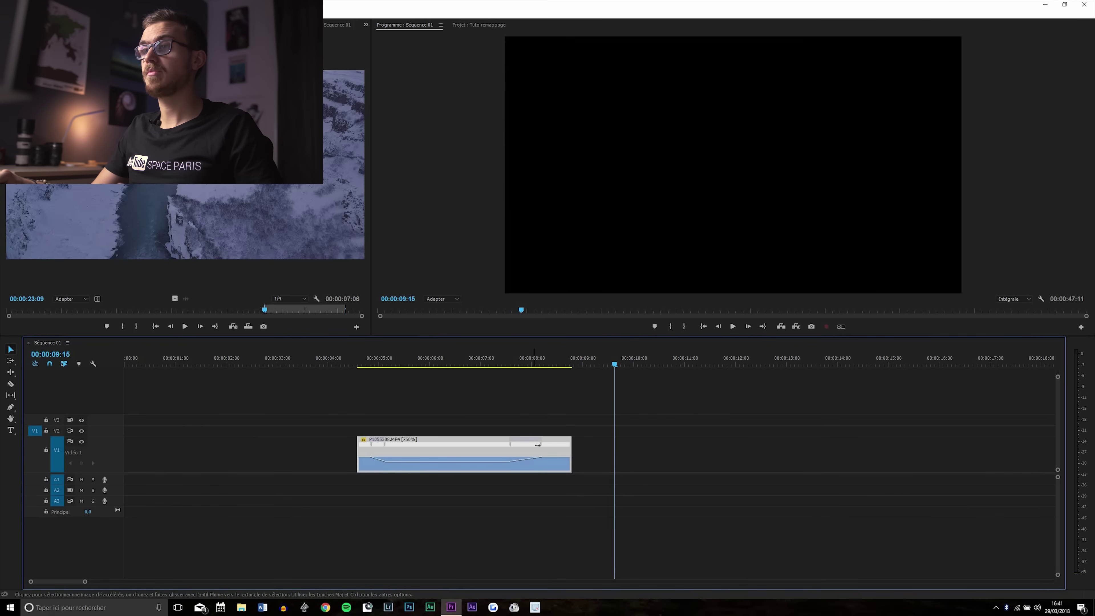
Step: Lengthen the geyser clip's final speed ramp to about one second and play back the return to fast speed
{"action": "left_click_drag", "start_coordinate": [559, 447], "coordinate": [569, 449]}
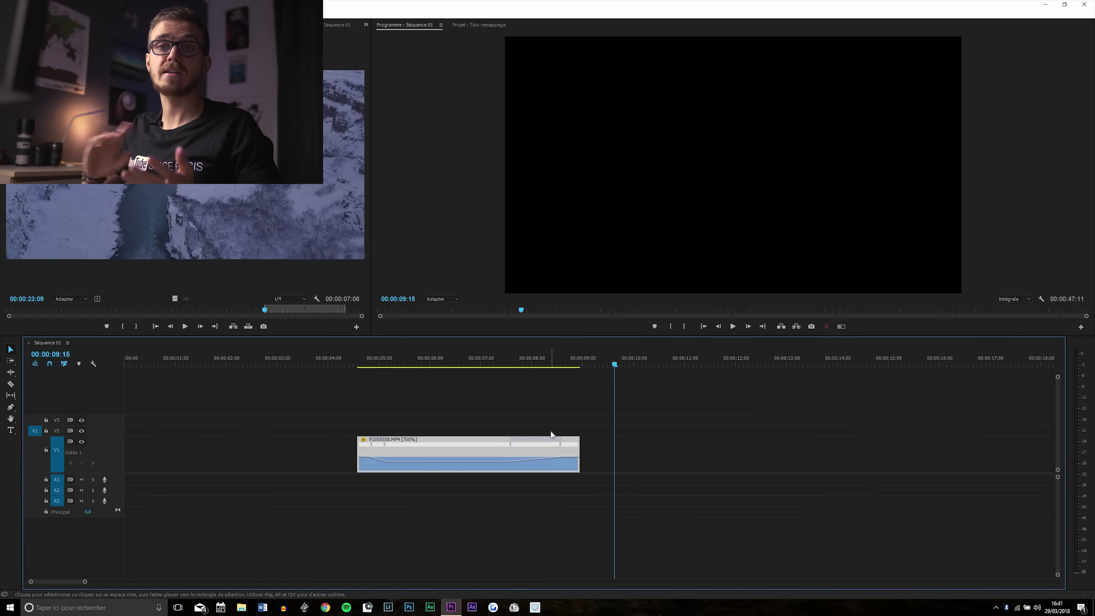
{"action": "left_click", "coordinate": [463, 366]}
{"action": "key", "text": "space"}
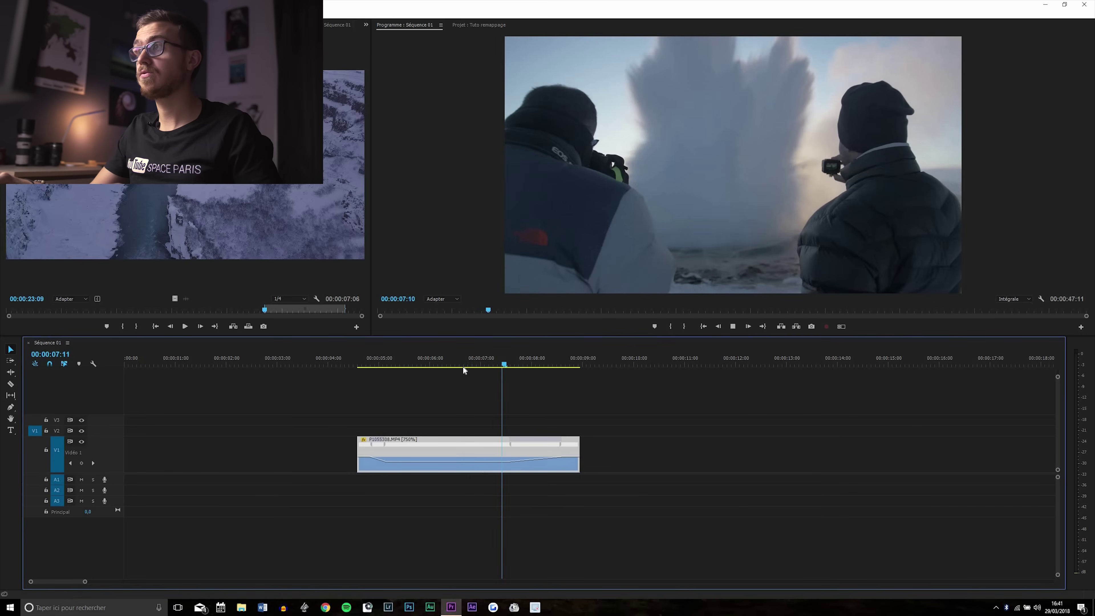
{"action": "left_click", "coordinate": [477, 363]}
{"action": "key", "text": "space"}
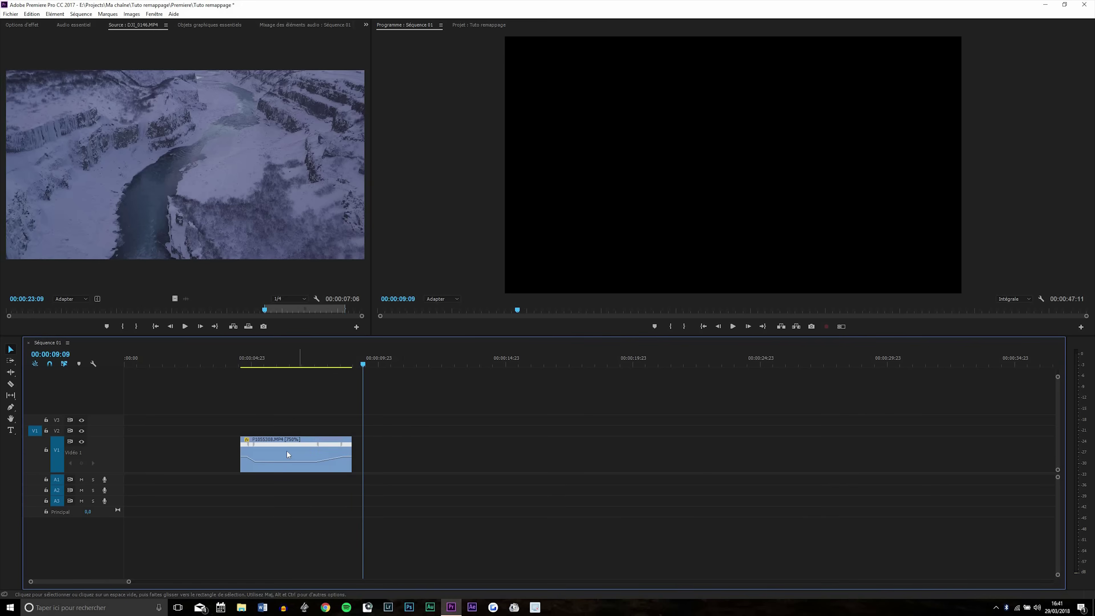
Step: Place the playhead at 00:00:06:02 and open the effect settings of clip P1055308.MP4 with its time remapping speed
{"action": "left_click", "coordinate": [279, 365]}
{"action": "left_click", "coordinate": [287, 452]}
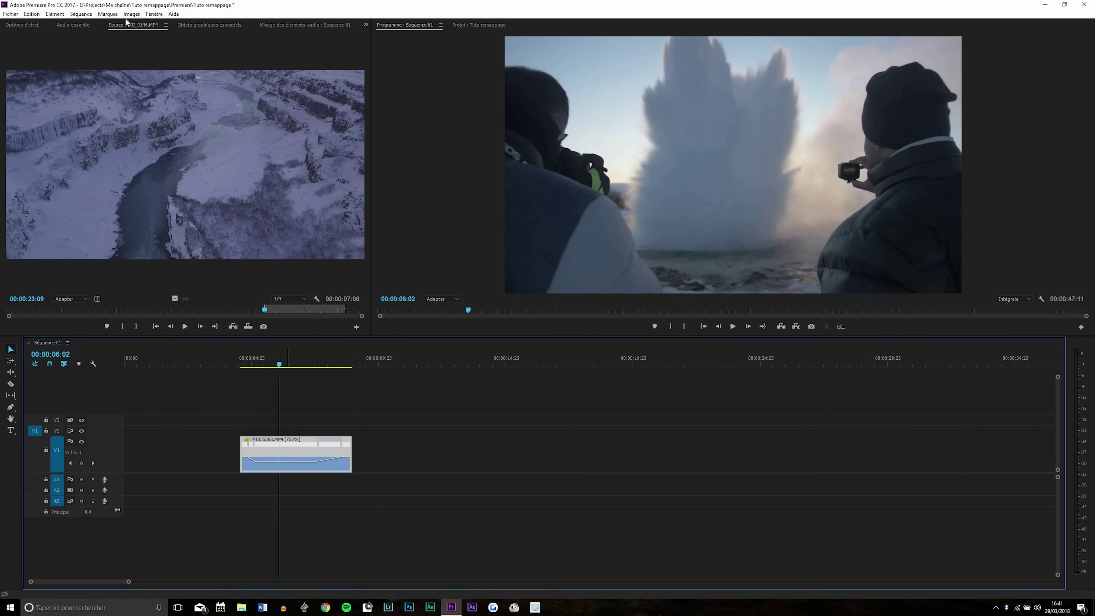
{"action": "left_click", "coordinate": [22, 27]}
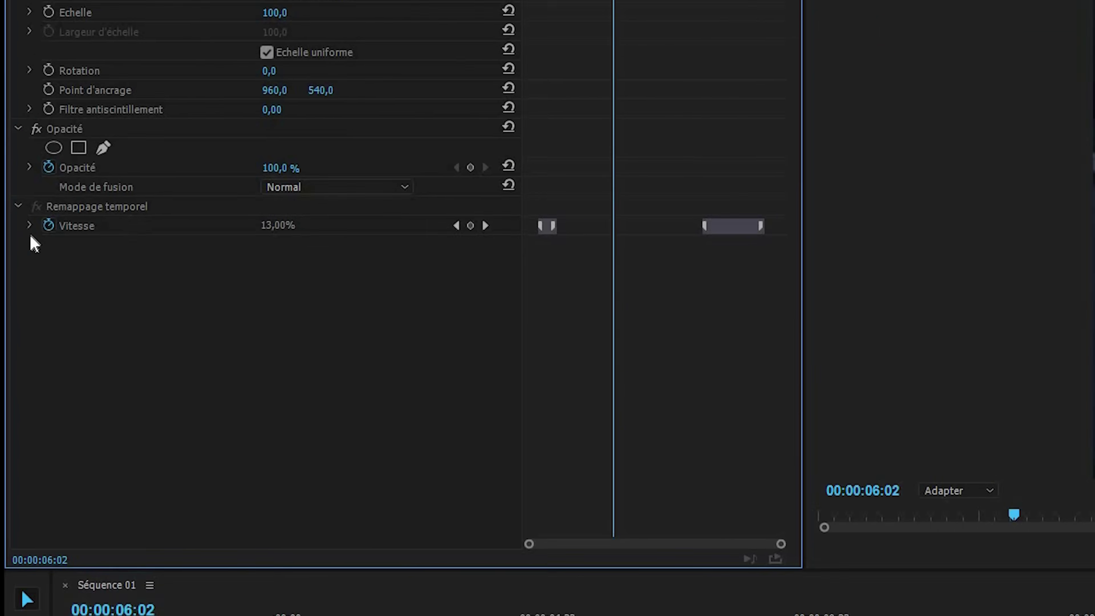